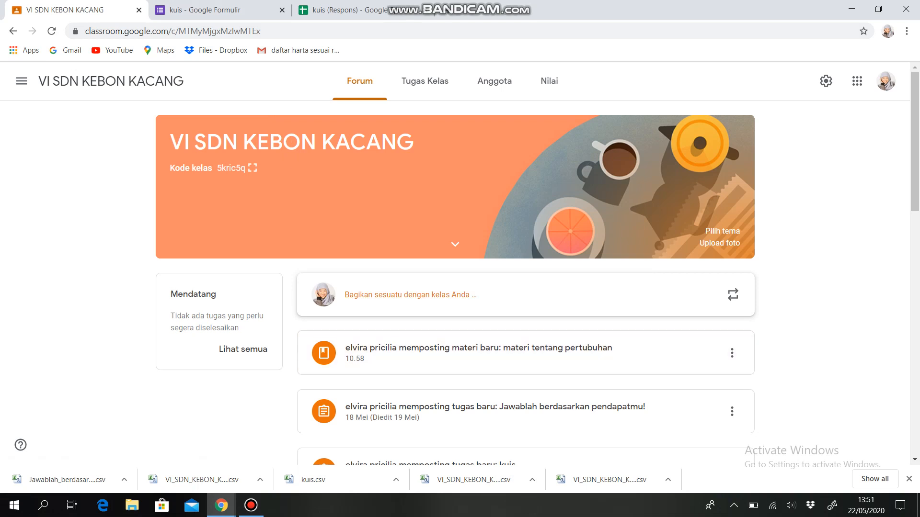
Step: Start a new material in the class's classwork with the title "pertumbuhan dan perkembangan"
click(407, 295)
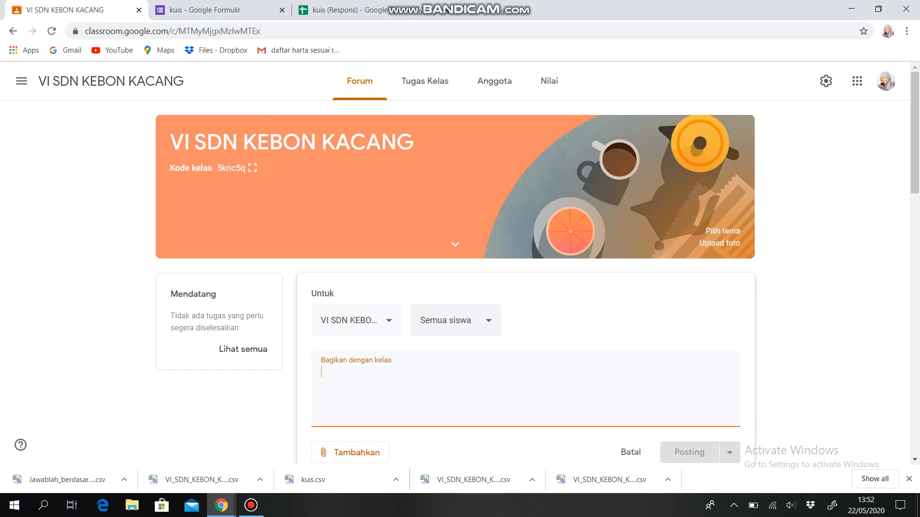
click(425, 81)
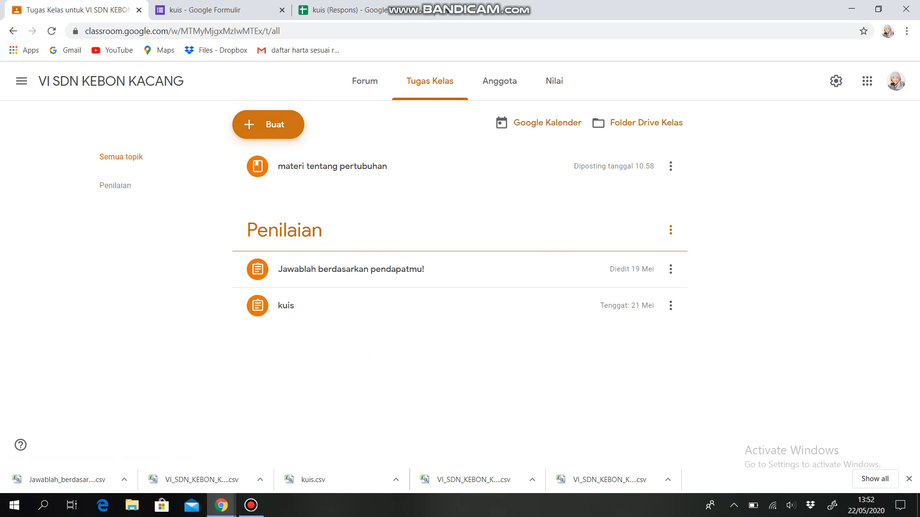
click(268, 124)
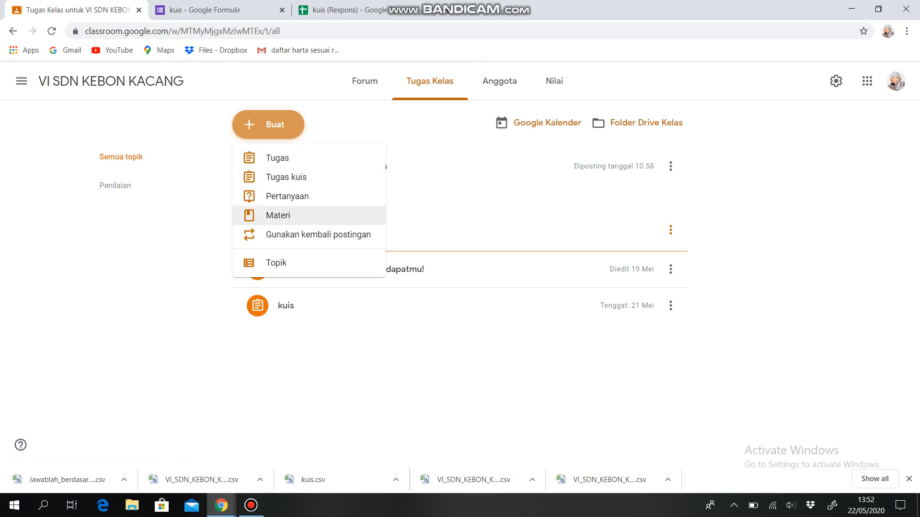
click(278, 216)
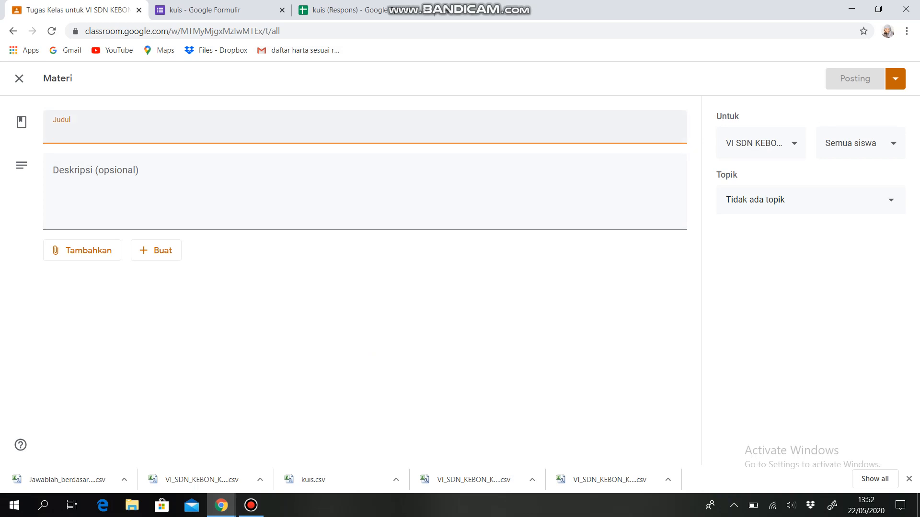
text(pertu)
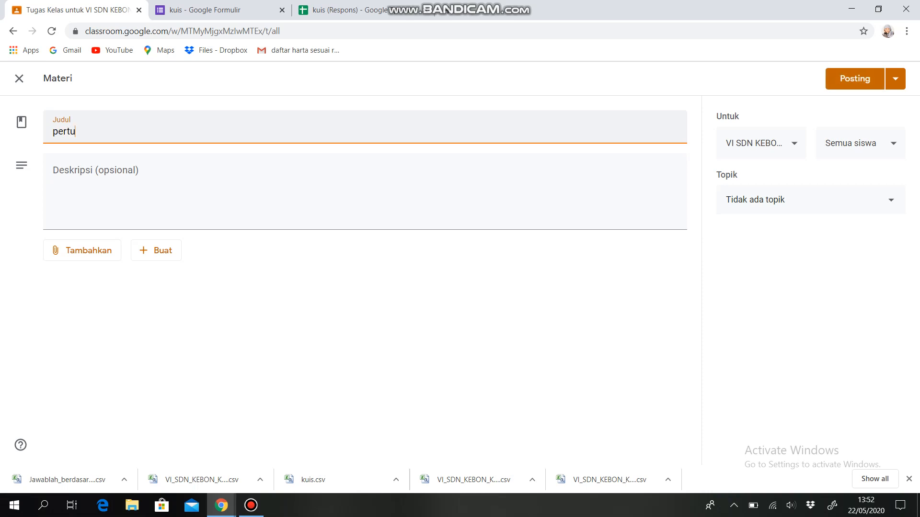
text(mbuhan dan p)
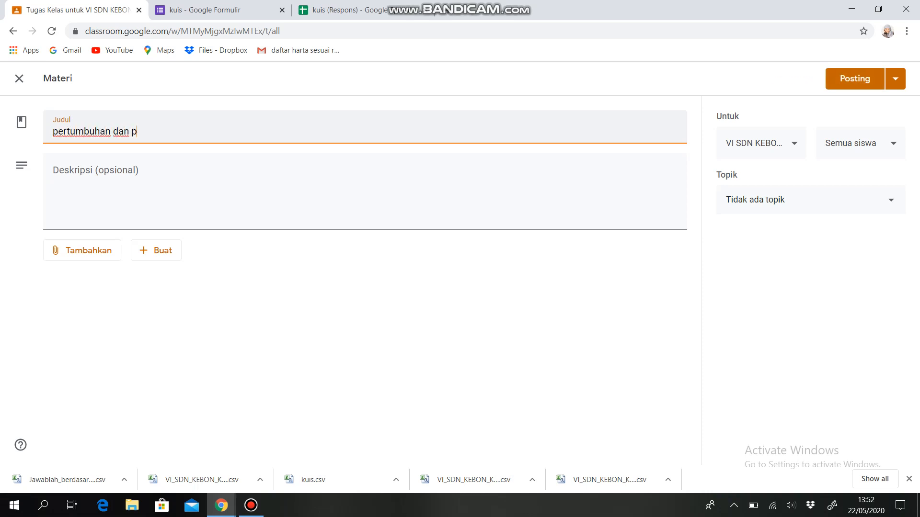
text(erkembangan)
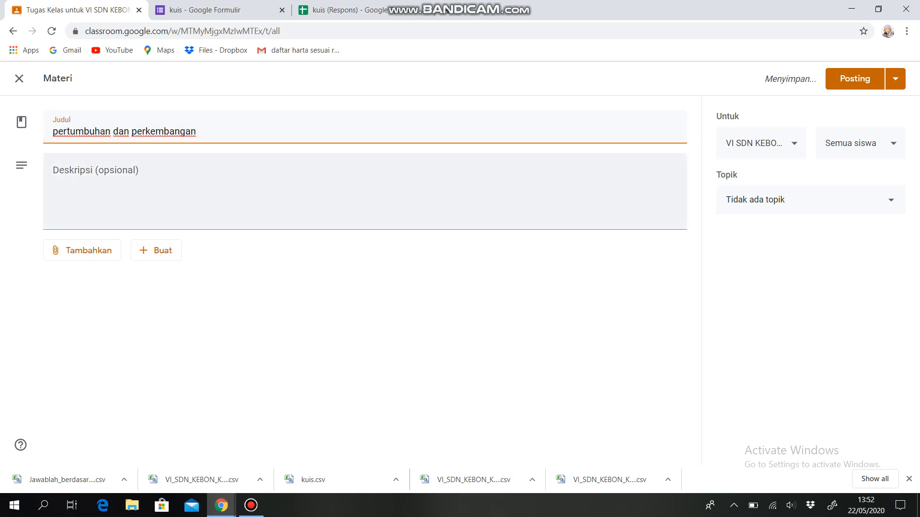
Step: Attach the file MATERI PERTUMBUHAN from the KULIAH folder to the material and post it to the class forum
click(54, 174)
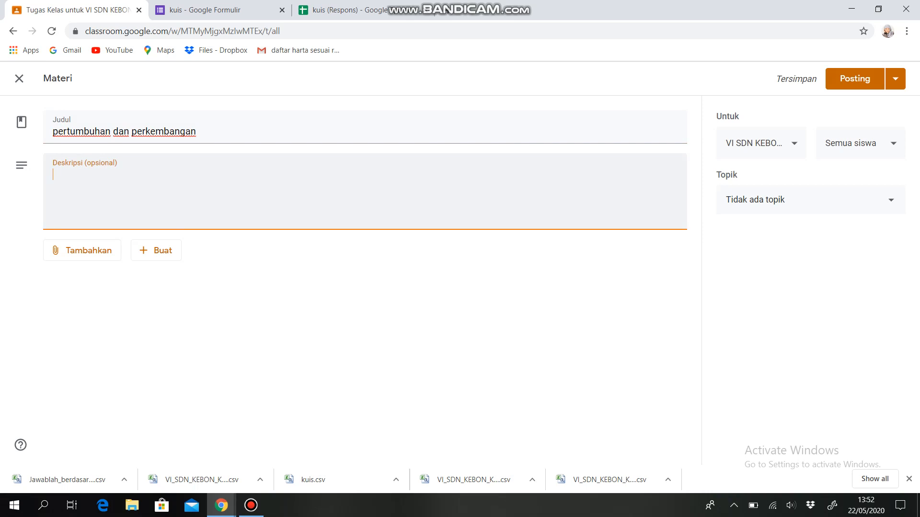
click(82, 251)
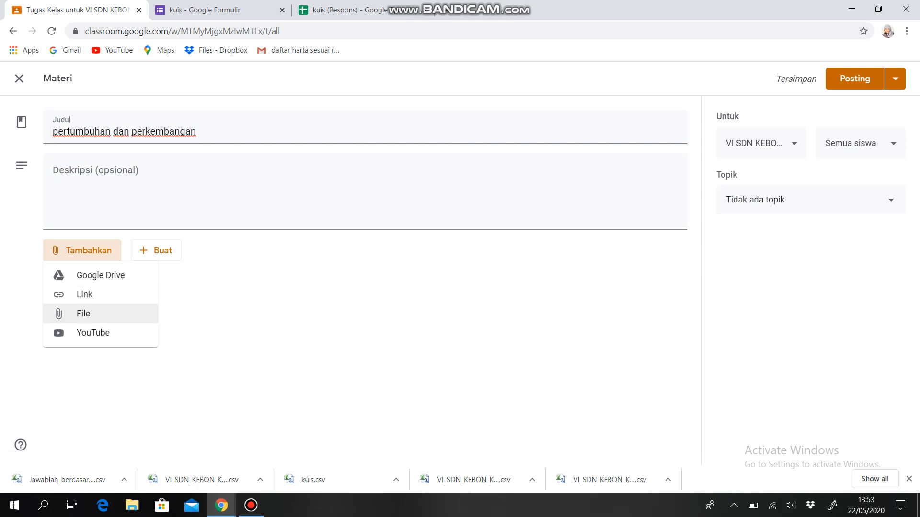
key(Return)
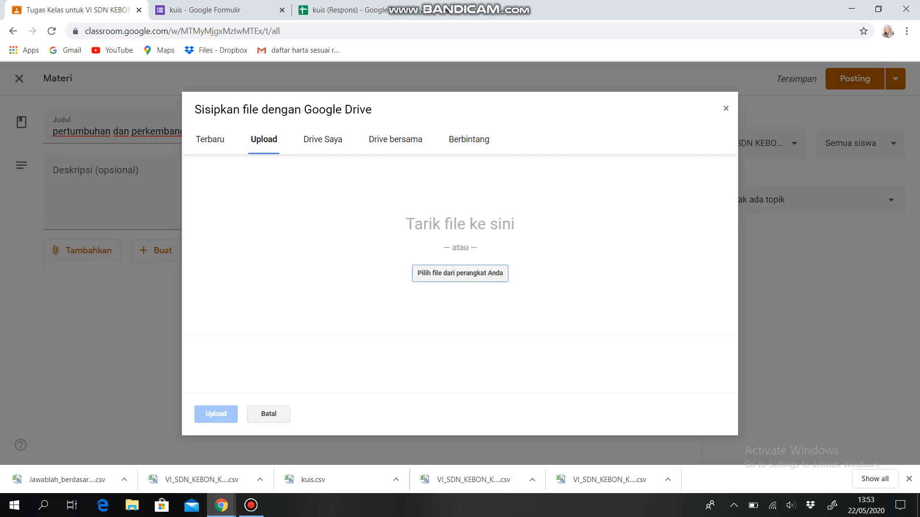
key(Return)
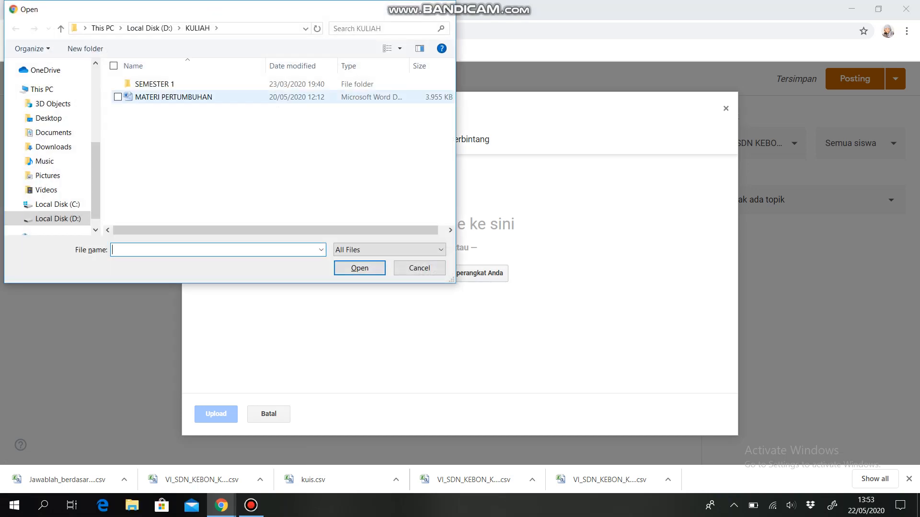
click(236, 97)
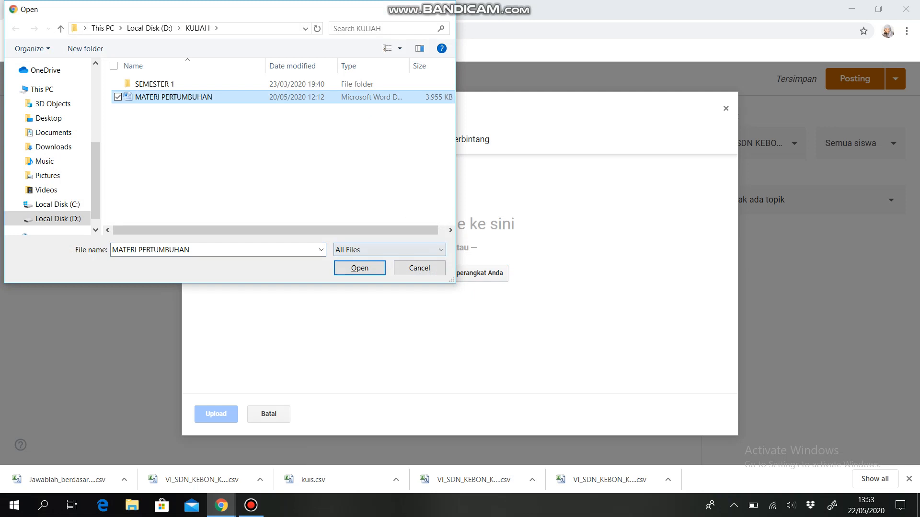
key(Return)
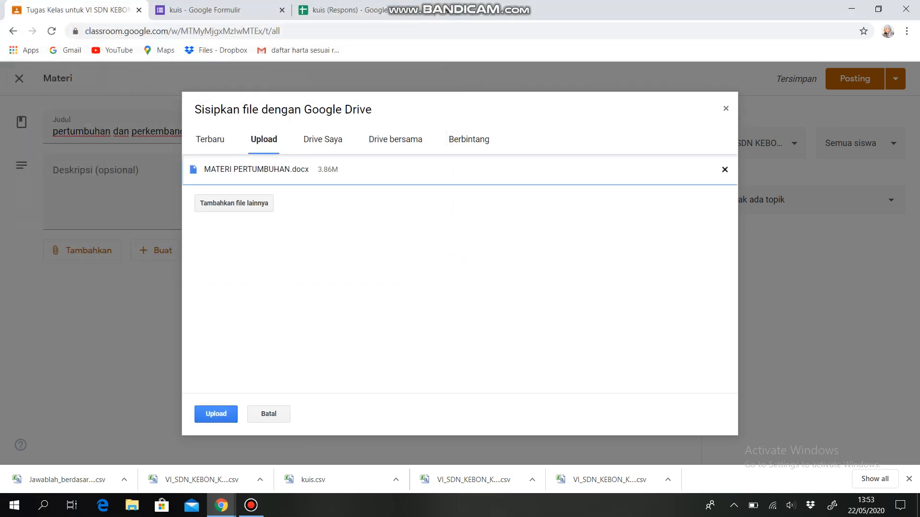
key(Return)
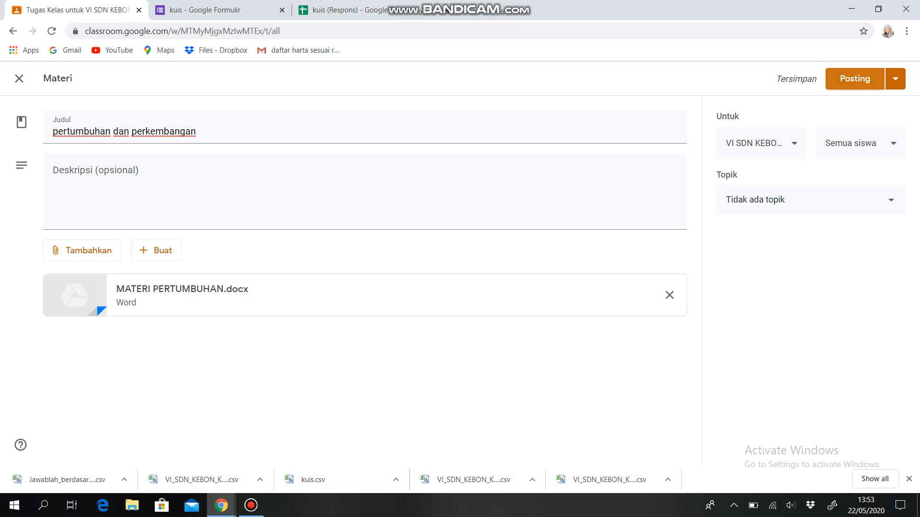
click(854, 78)
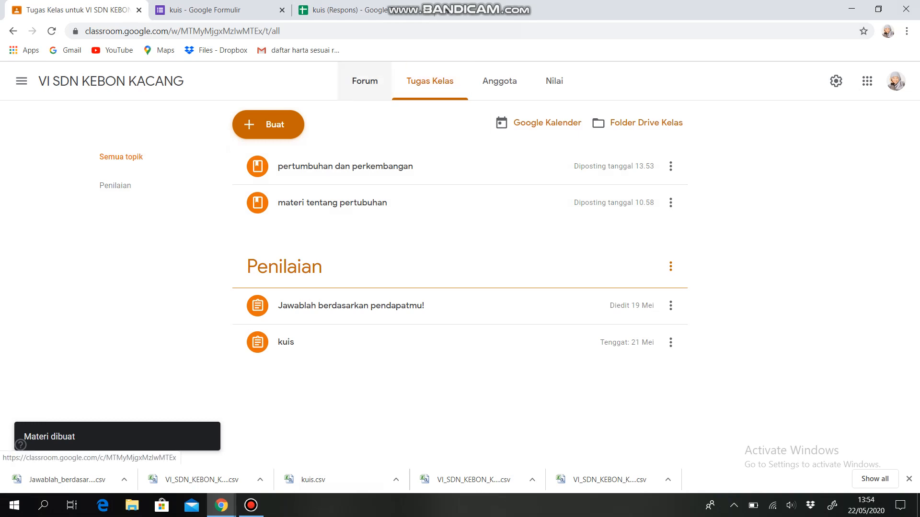
click(365, 81)
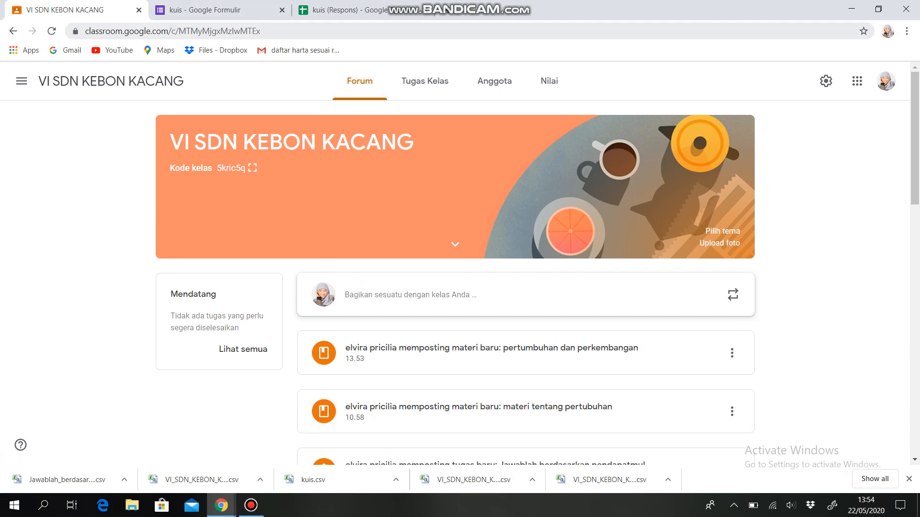
Step: Create a short-answer question in the classwork reading "apa yg di maksud Dengan pertuMBuhan ?"
click(425, 81)
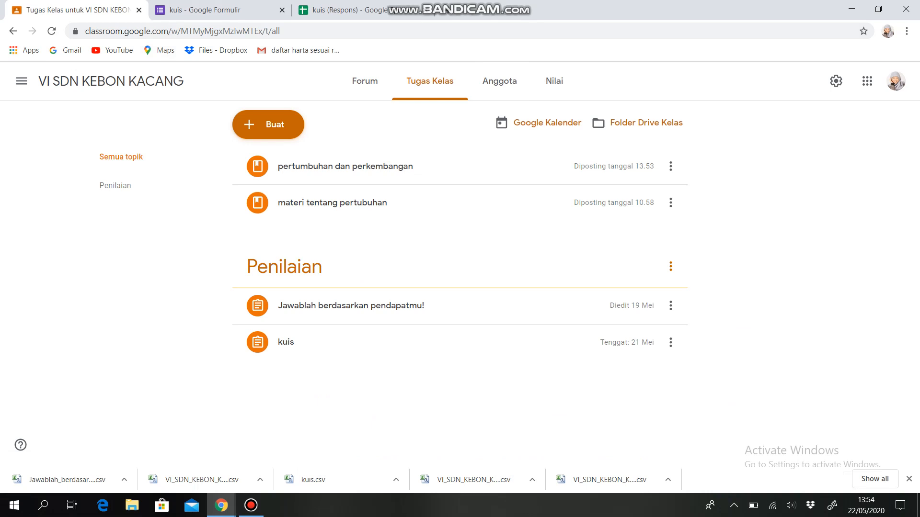
click(268, 124)
click(287, 196)
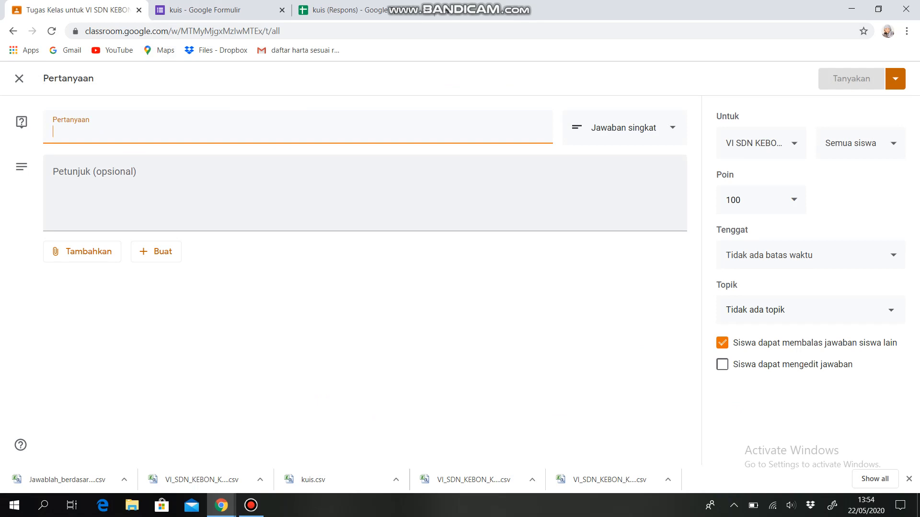
text(apa yg di)
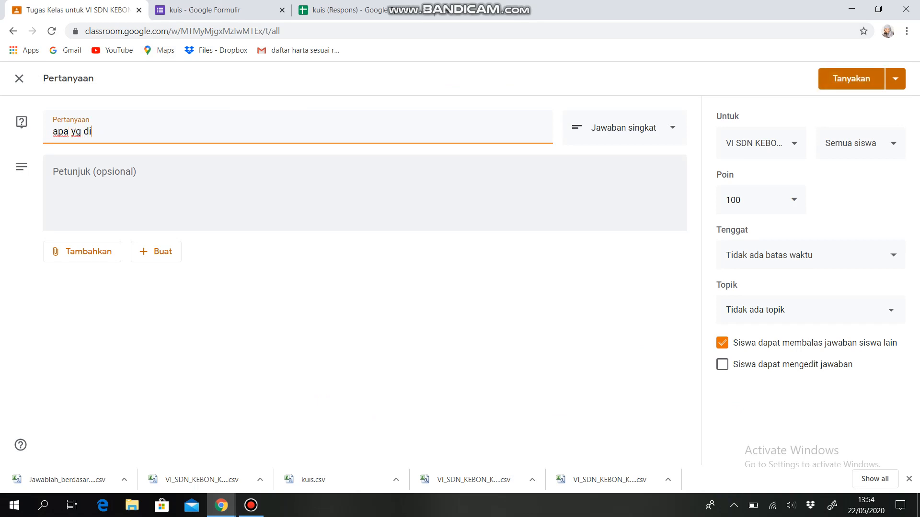
text( maksd)
key(BackSpace)
text(ud)
text(Dengan PEr)
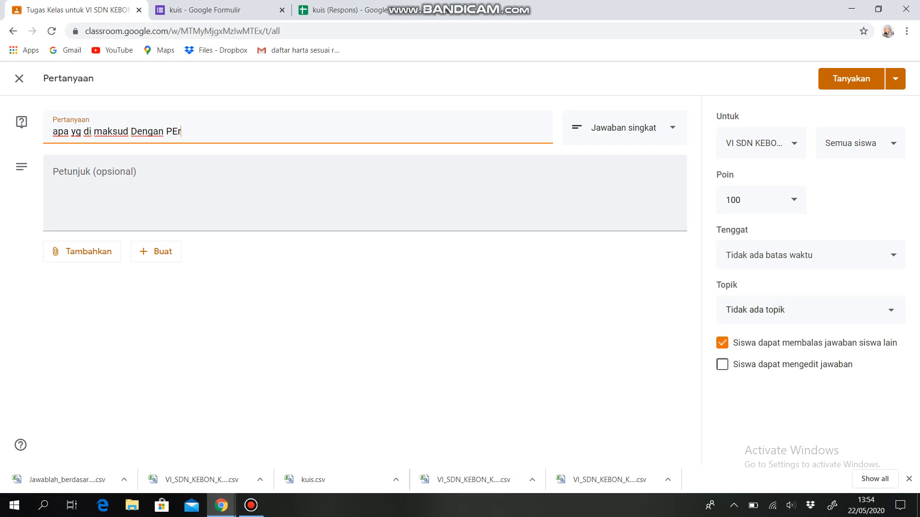
key(BackSpace)
key(BackSpace)
key(BackSpace)
text(perTUMBU)
key(BackSpace)
key(BackSpace)
key(BackSpace)
key(BackSpace)
key(BackSpace)
text(tuMBuhan ?)
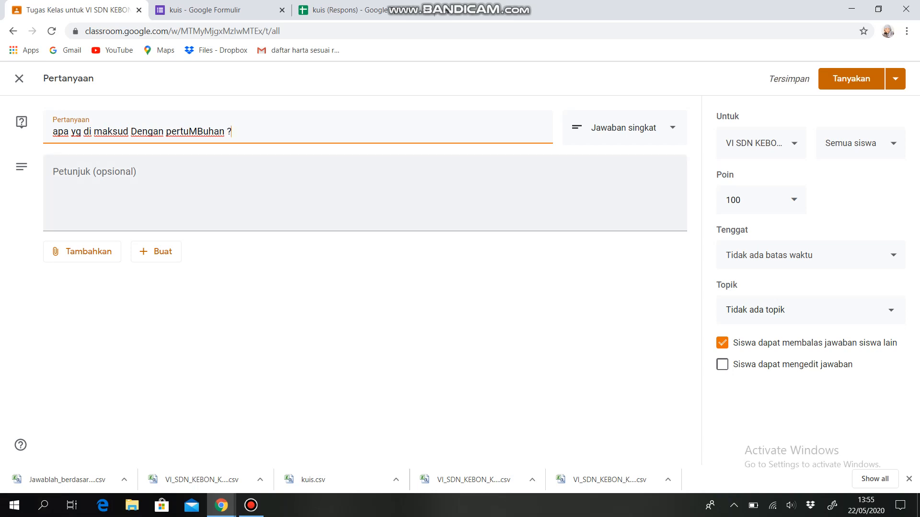
Step: Examine the question's instructions field and its class, student and points settings
click(94, 173)
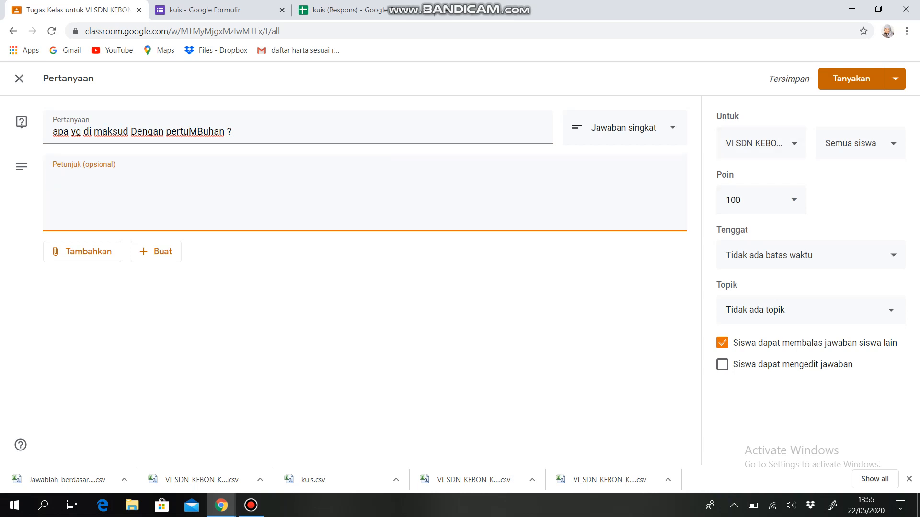
click(766, 143)
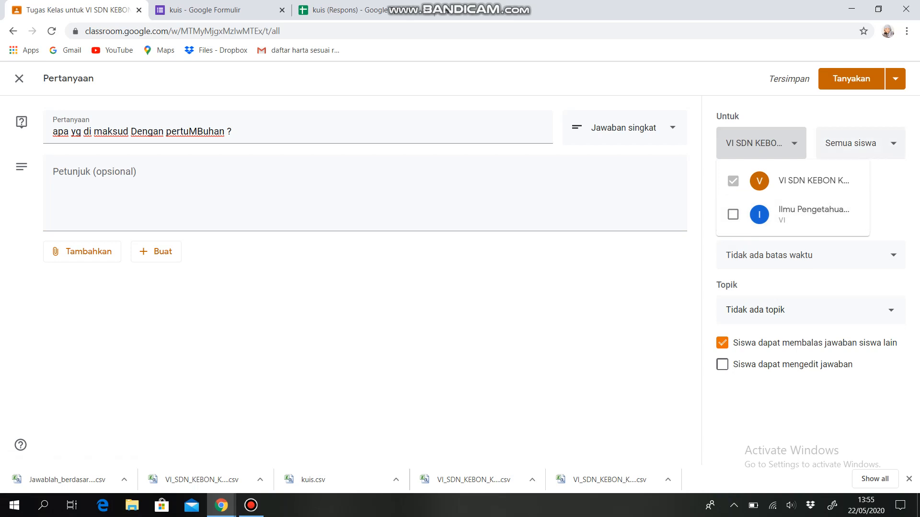
click(850, 142)
click(851, 143)
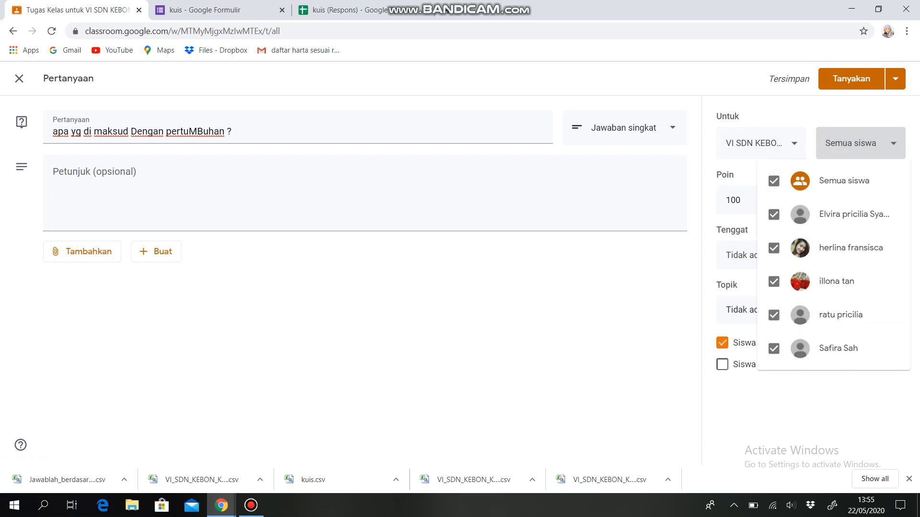
click(737, 199)
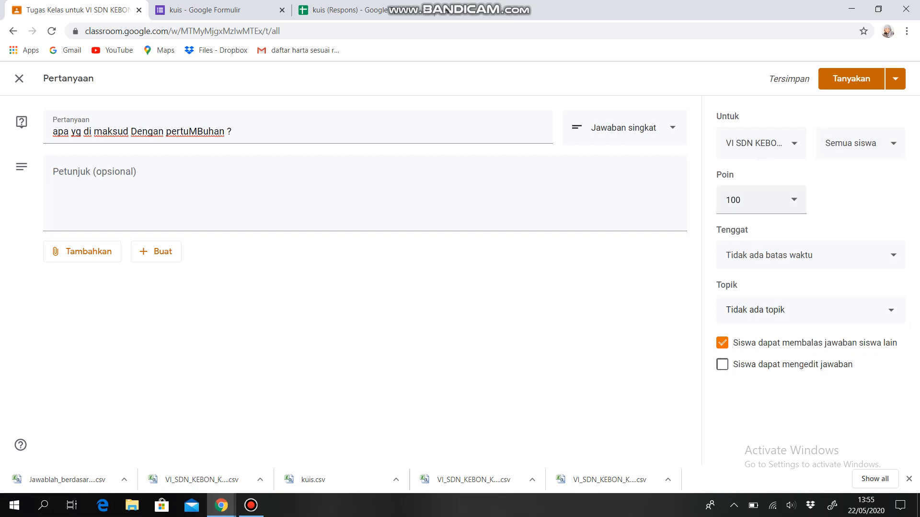
Step: Set the question's due date to 24 Mei 2020 and return to the classwork list without publishing it
click(893, 255)
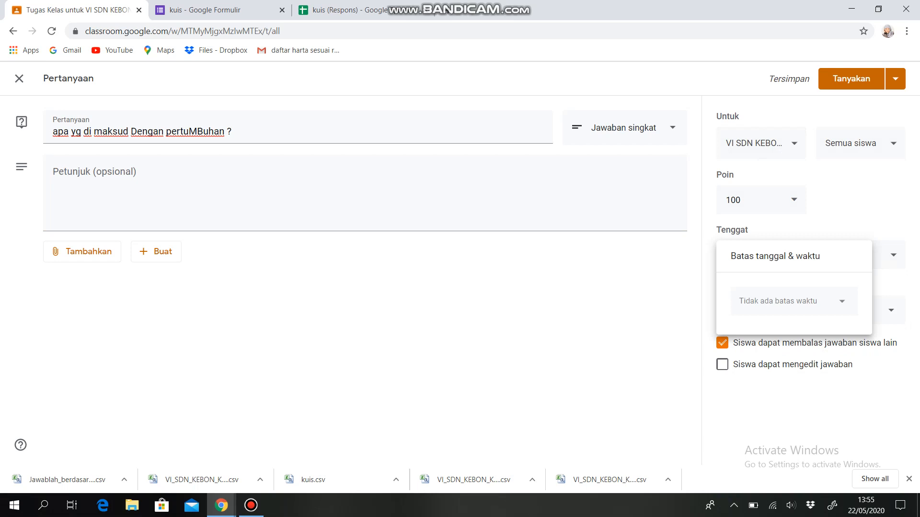
click(842, 301)
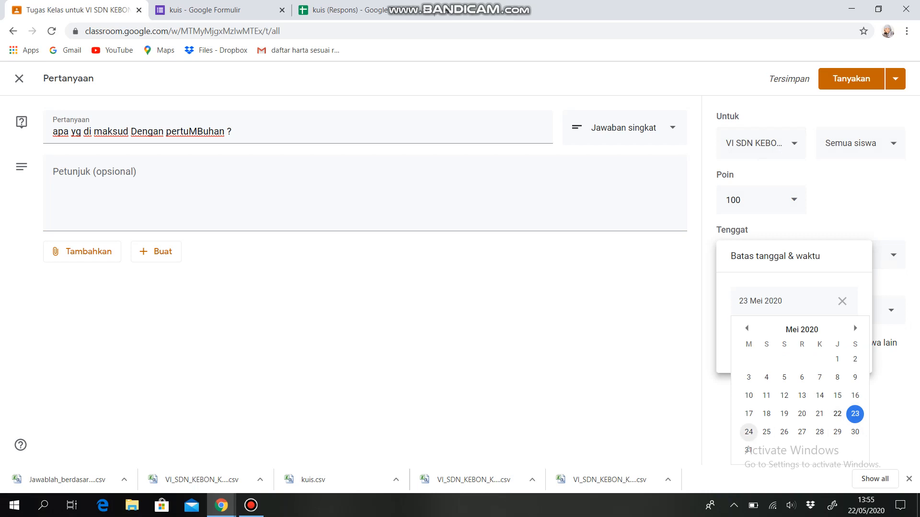
click(748, 431)
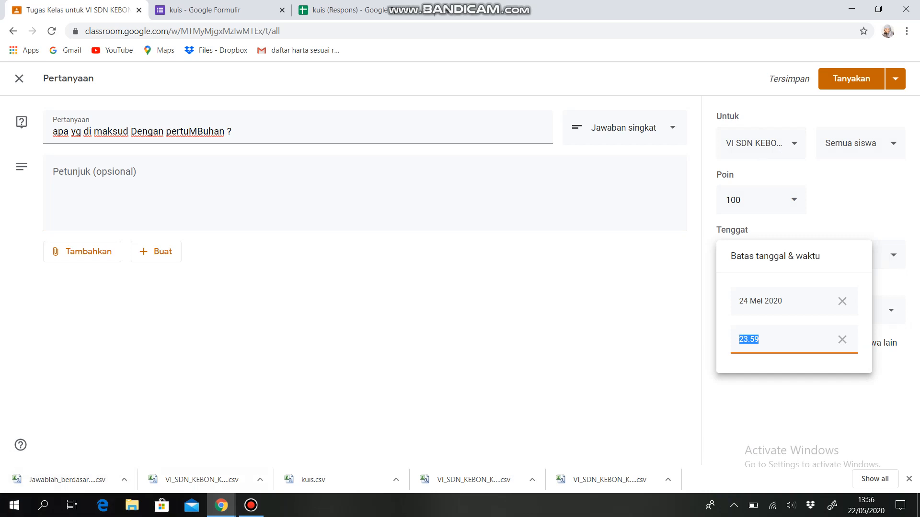
click(13, 32)
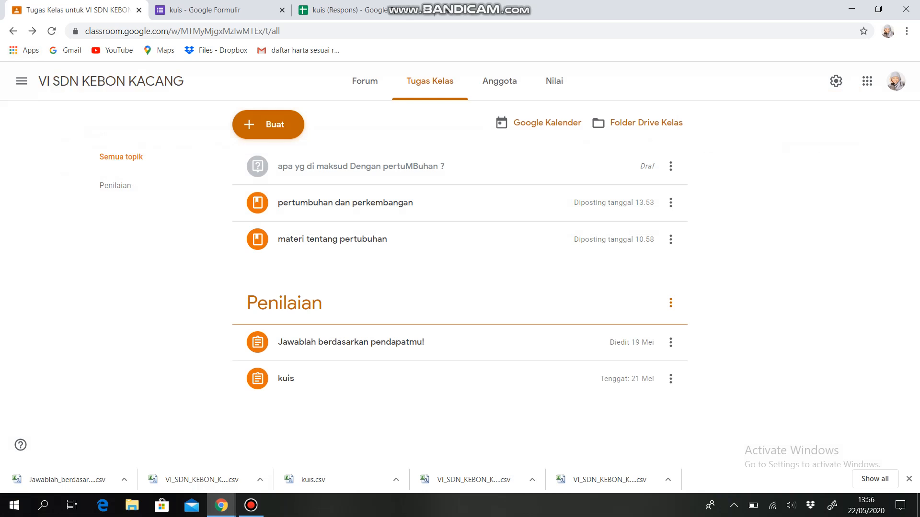
Step: Start a new quiz assignment, view its attachment options and open the attached Blank Quiz form
click(268, 125)
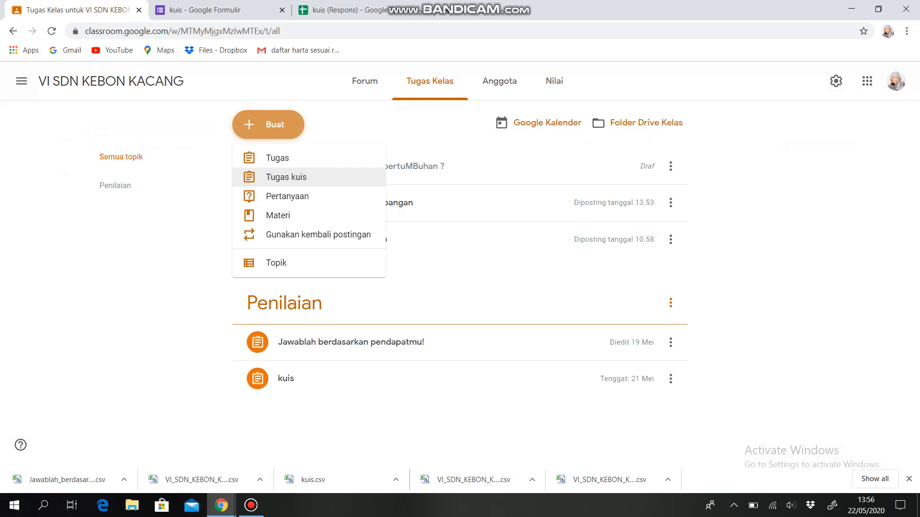
click(277, 177)
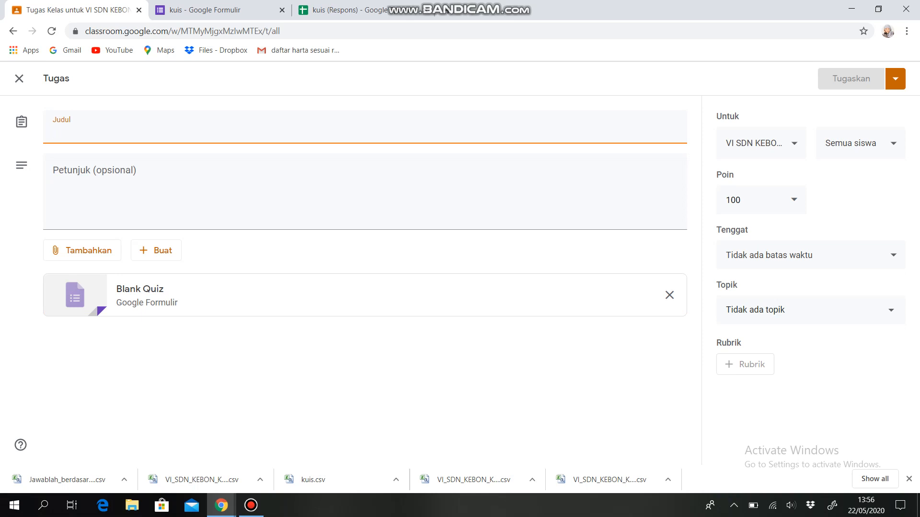
click(81, 250)
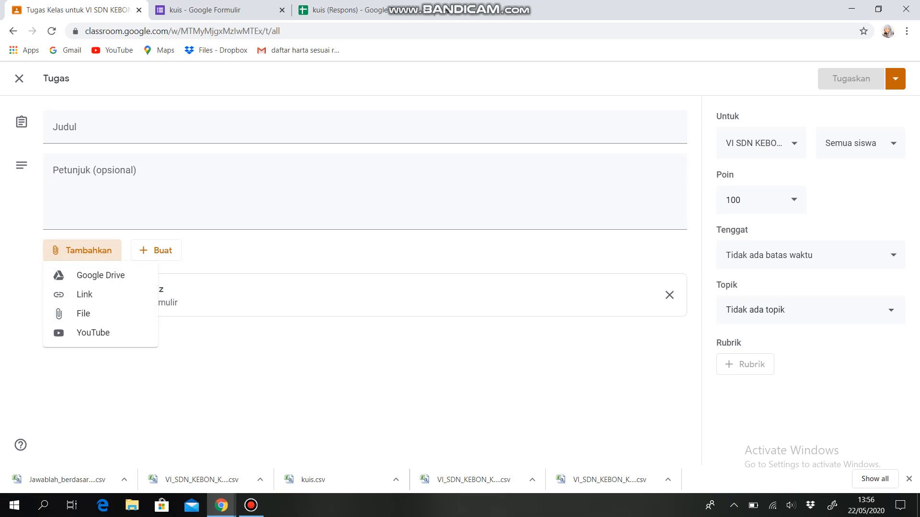
click(230, 367)
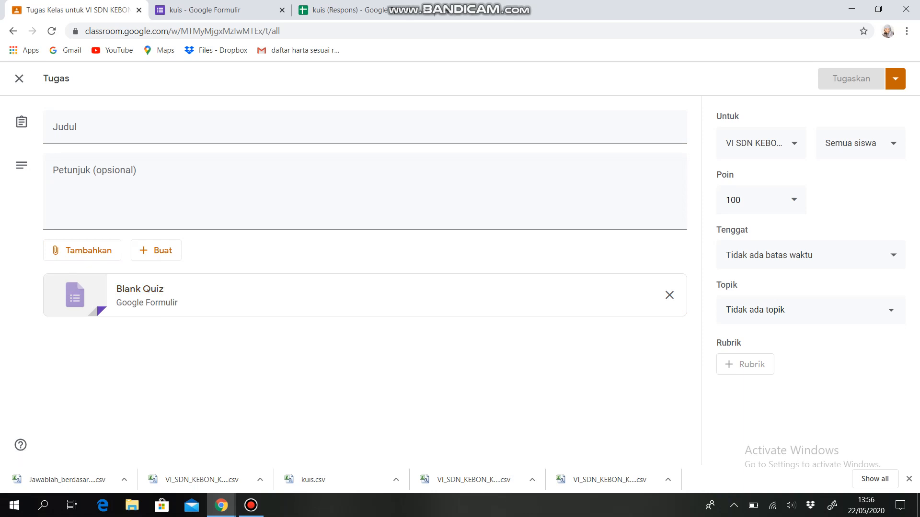
click(139, 289)
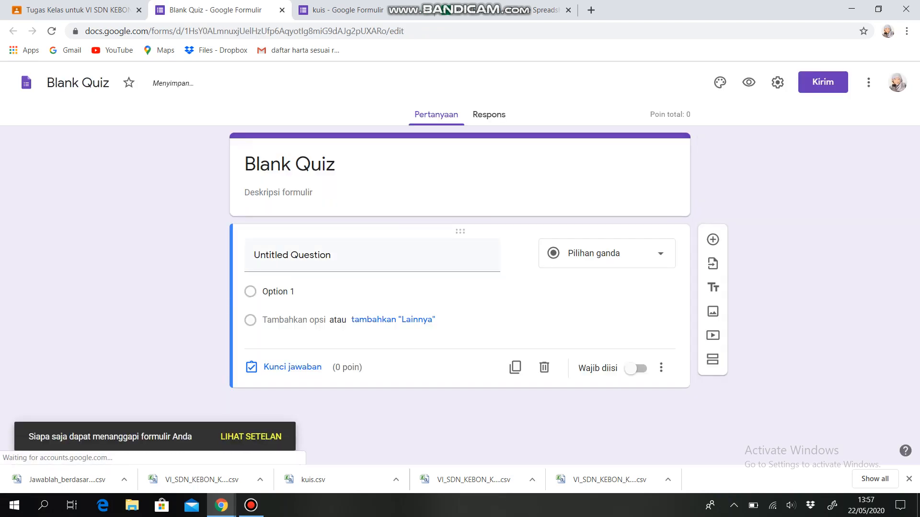
Step: Look over the kuis form's individual responses, leave the unfinished quiz assignment and open the form attached to the posted kuis assignment
click(347, 11)
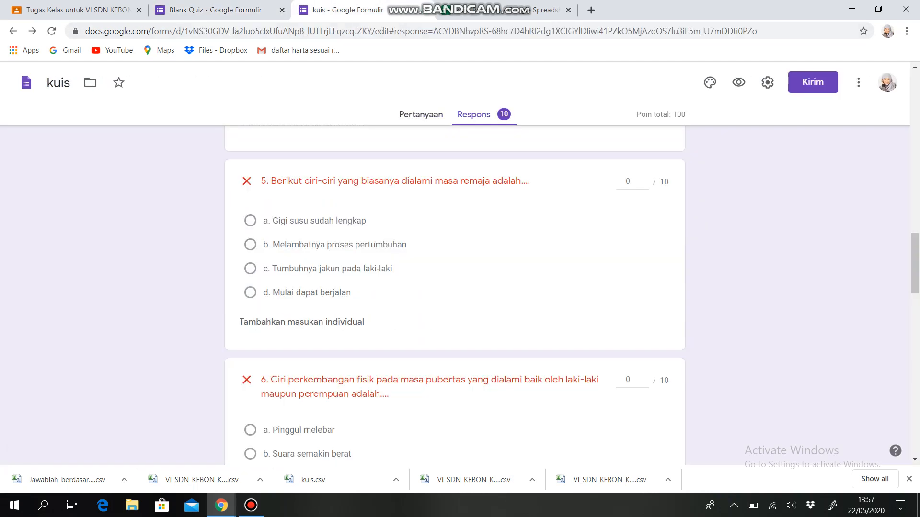
scroll(456, 287, up, 20)
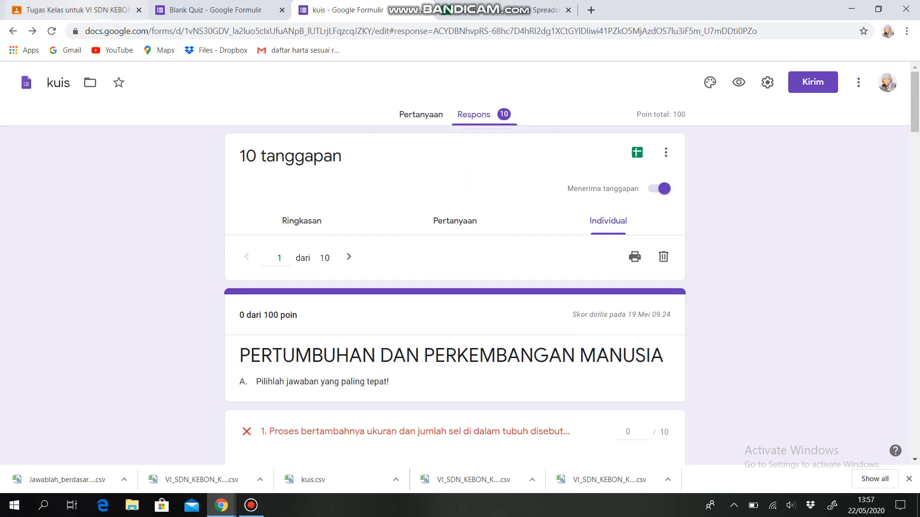
click(72, 9)
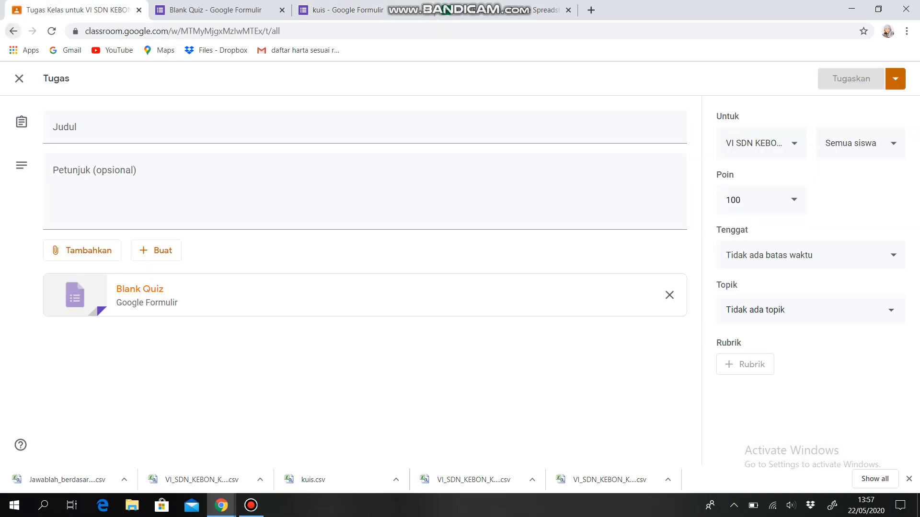
click(13, 31)
click(335, 378)
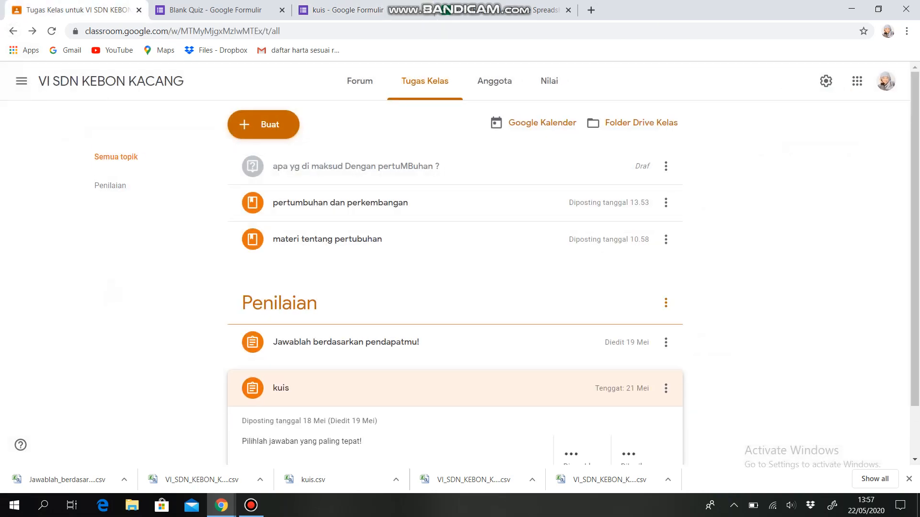
scroll(335, 378, down, 2)
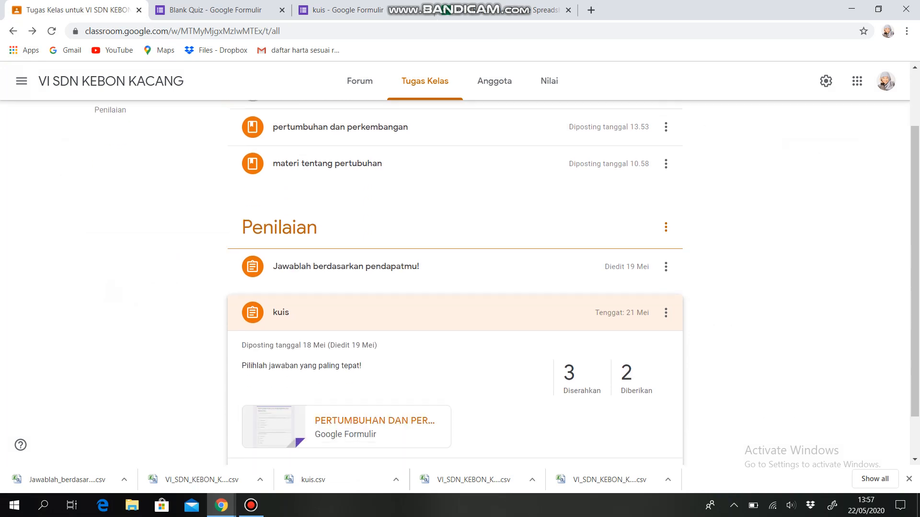
click(364, 420)
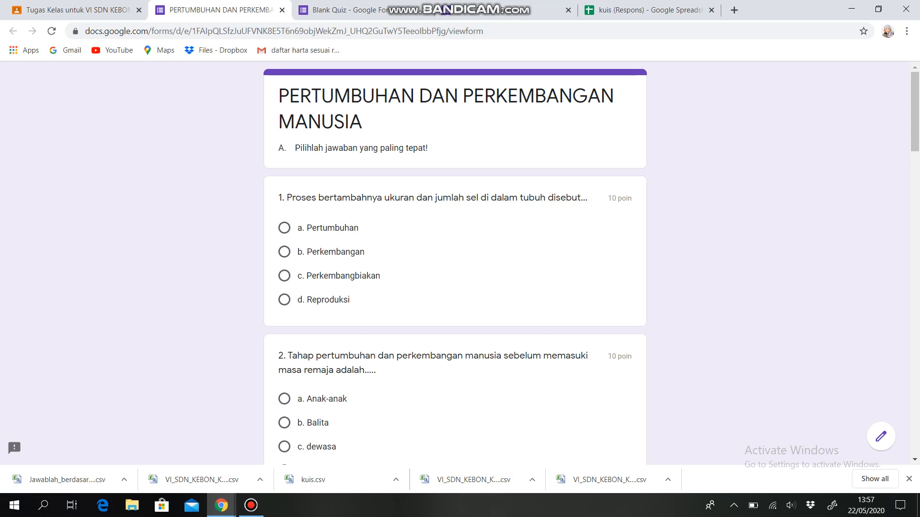
Step: Examine the multiple-choice questions in the PERTUMBUHAN DAN PERKEMBANGAN MANUSIA form and compare it with the Blank Quiz form
scroll(455, 263, down, 1)
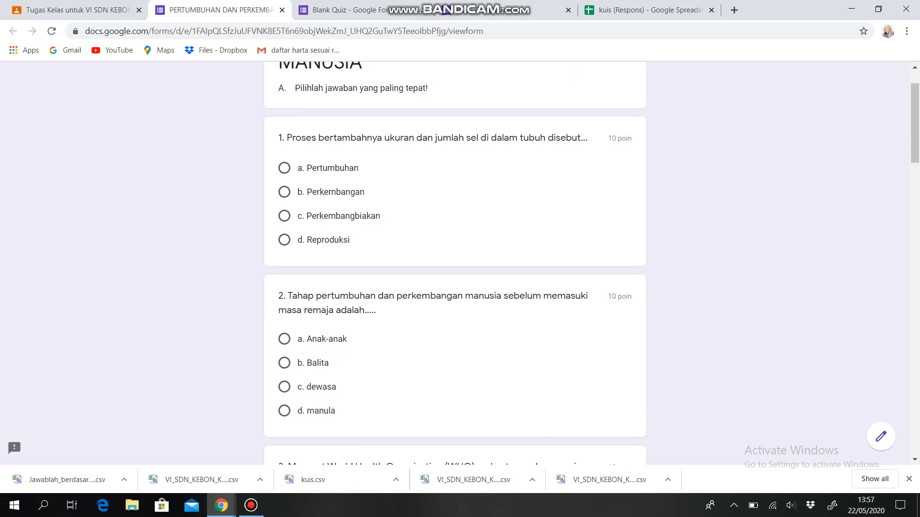
scroll(455, 263, up, 1)
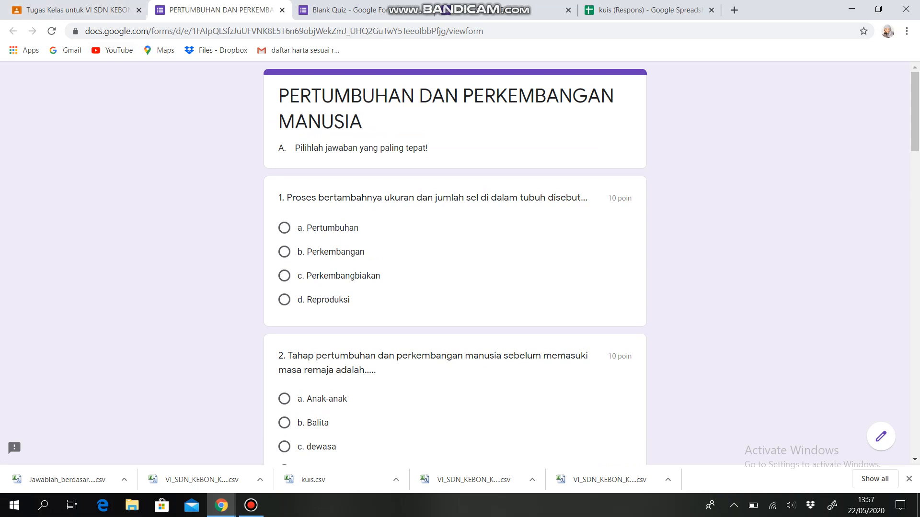
key(ctrl+Tab)
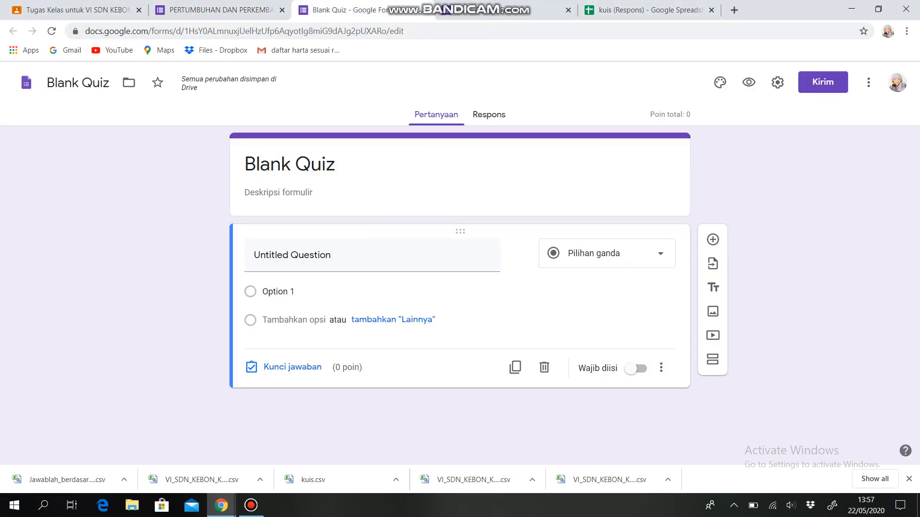
click(230, 9)
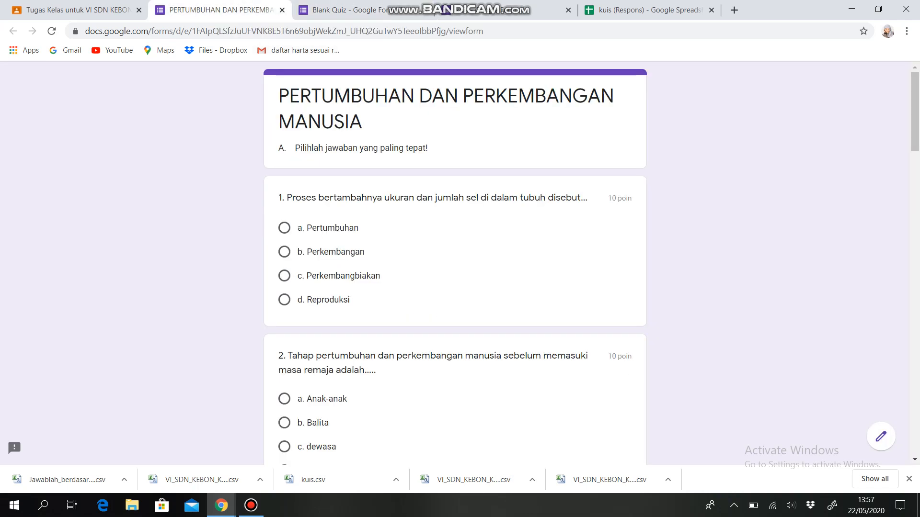
click(284, 252)
Step: Mark Option 1 as the correct answer in the Blank Quiz question's answer key and select its points value
click(352, 10)
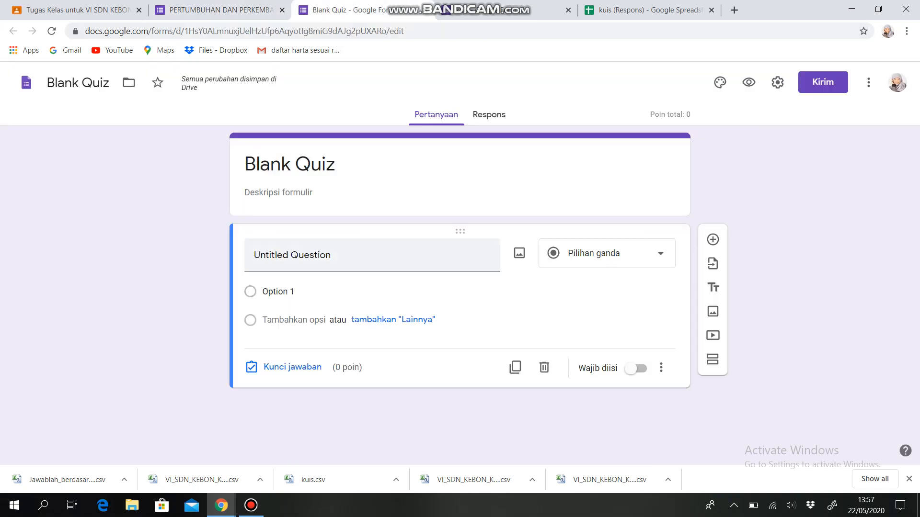
click(330, 255)
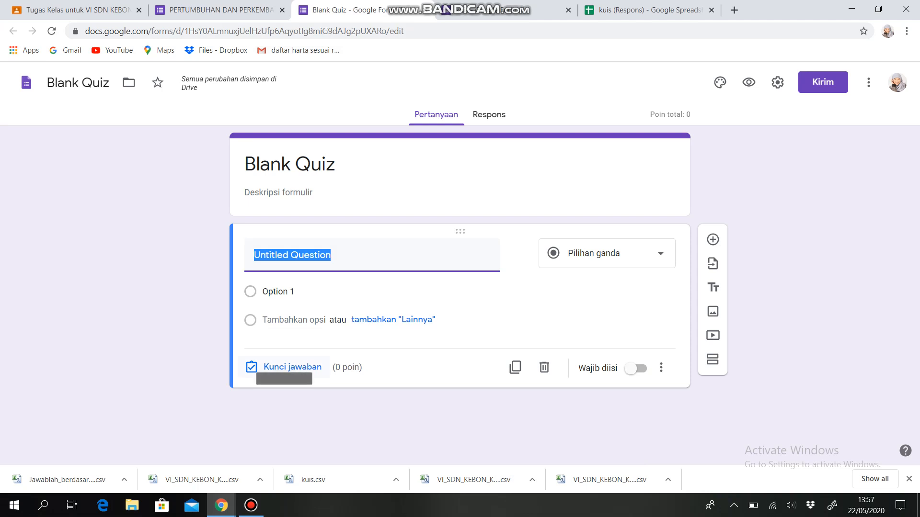
click(291, 367)
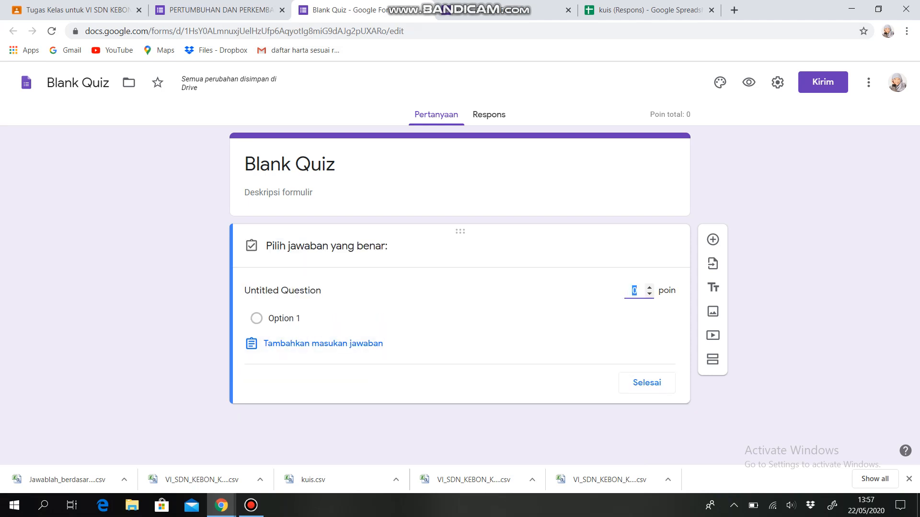
click(256, 319)
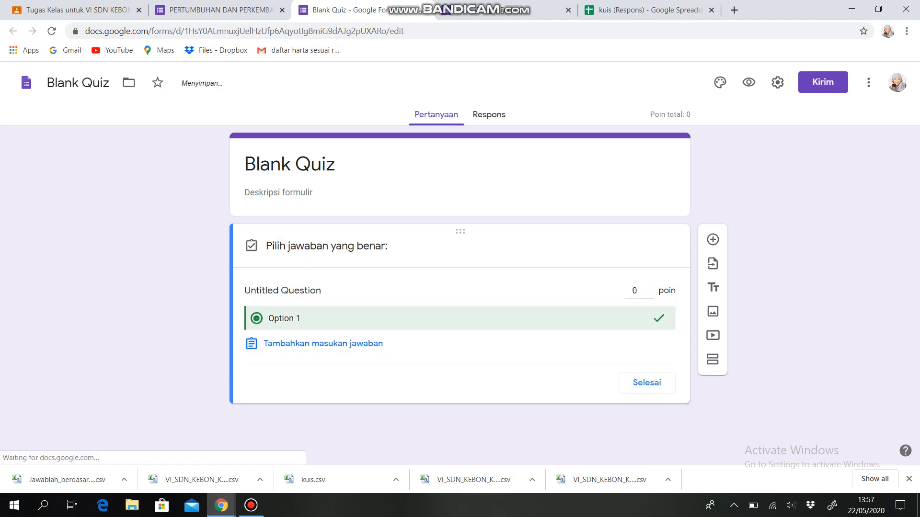
click(634, 291)
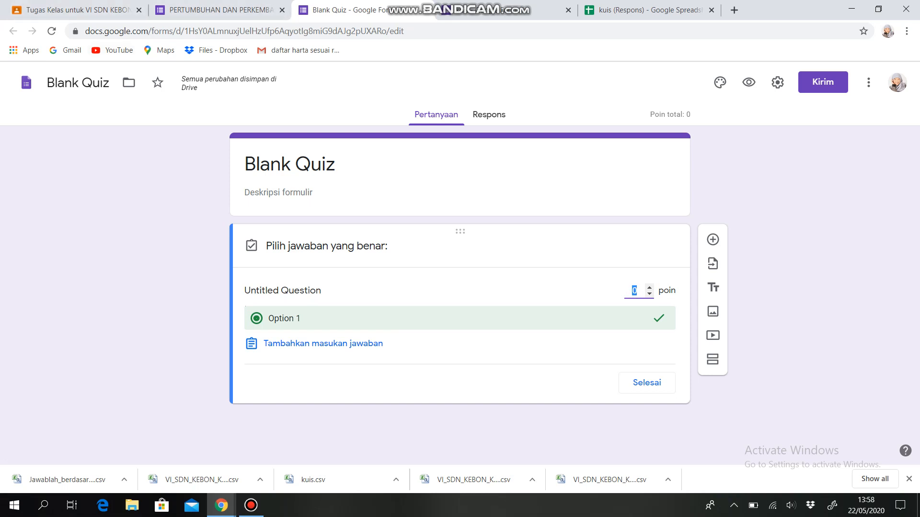
Step: Return to the VI SDN KEBON KACANG classwork list and start a new regular assignment (Tugas)
click(218, 10)
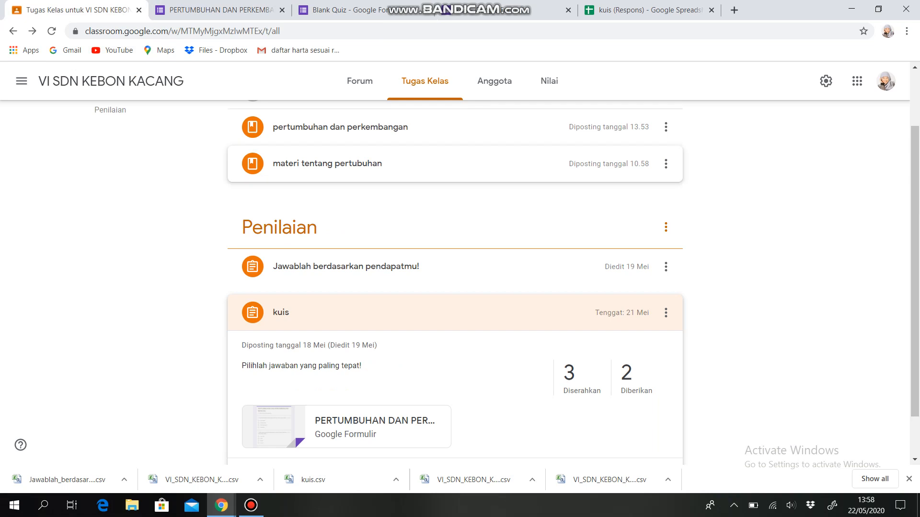
scroll(455, 288, up, 2)
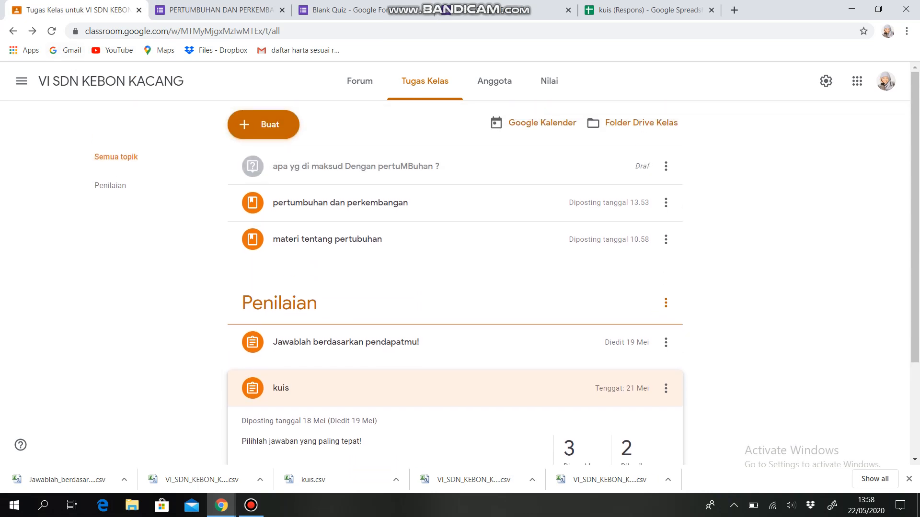
click(263, 124)
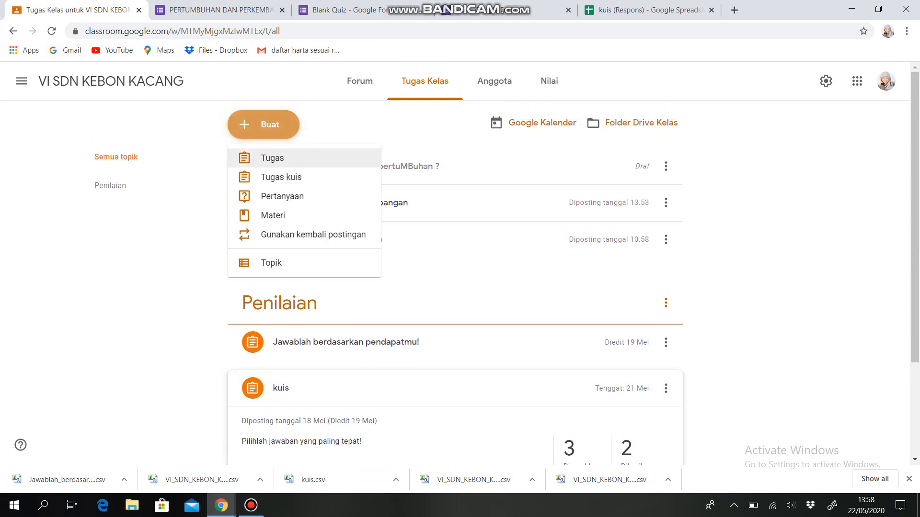
click(272, 157)
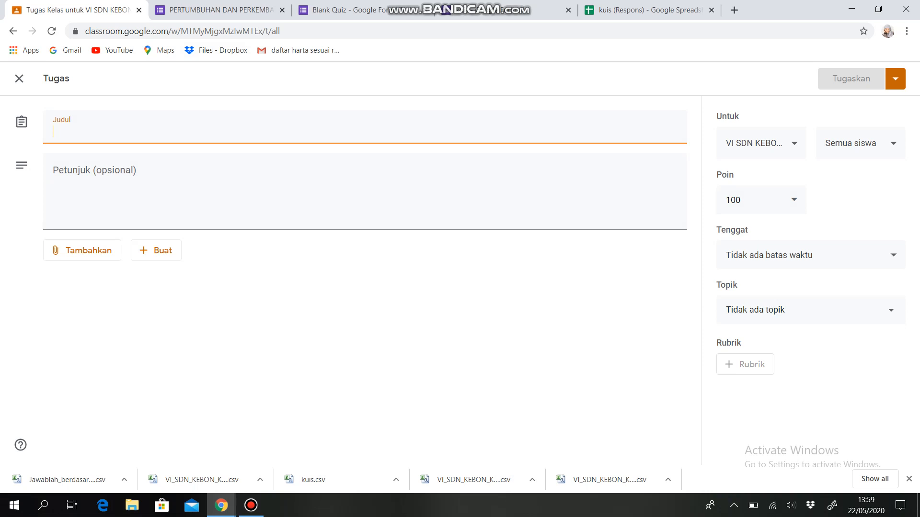
Step: Examine which classes and students the new assignment can be given to
click(760, 143)
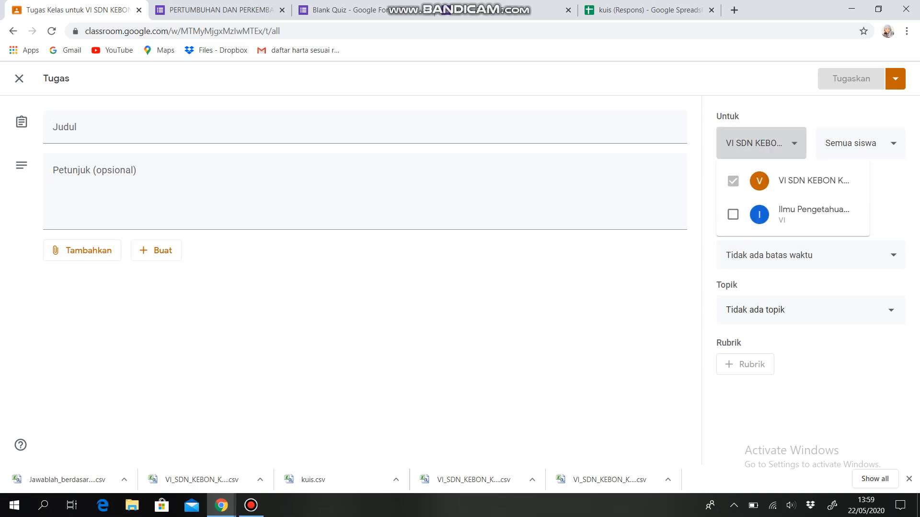
click(770, 147)
click(860, 143)
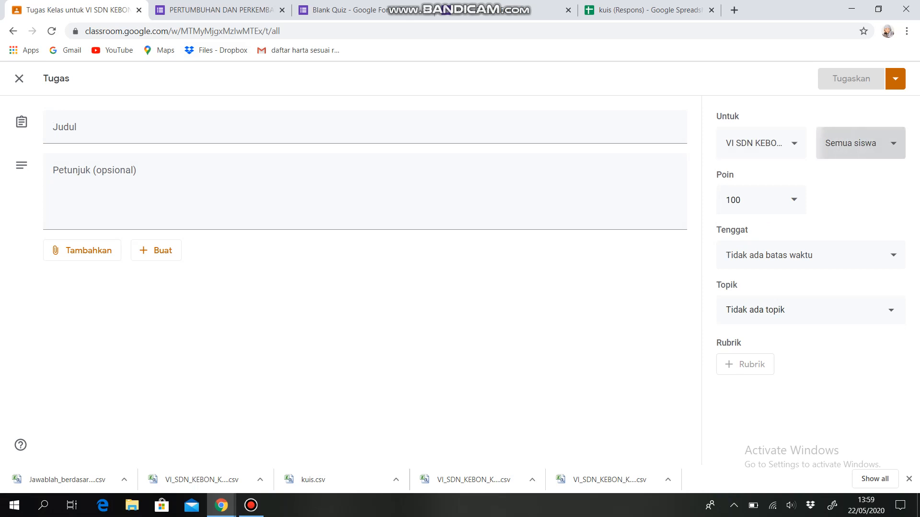
click(858, 146)
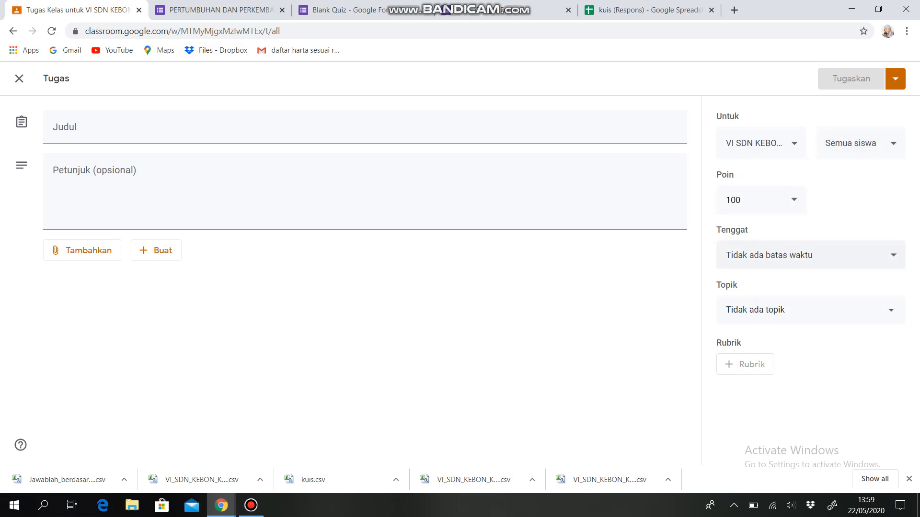
Step: Set the assignment's due date to 23 Mei 2020 and open its topic choices
click(809, 254)
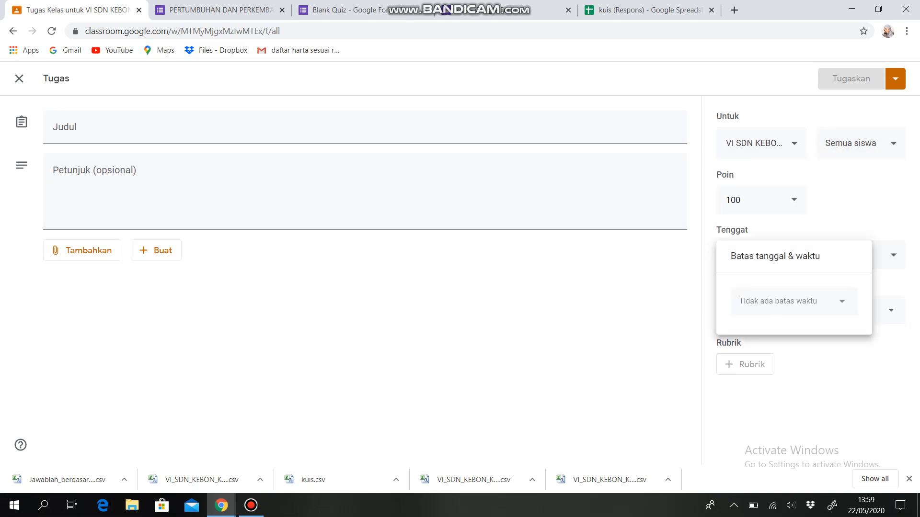
click(794, 302)
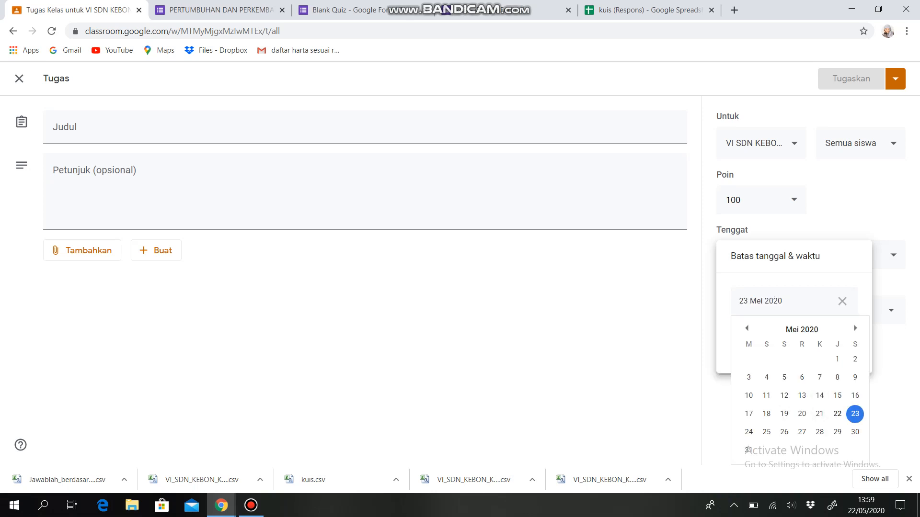
click(647, 354)
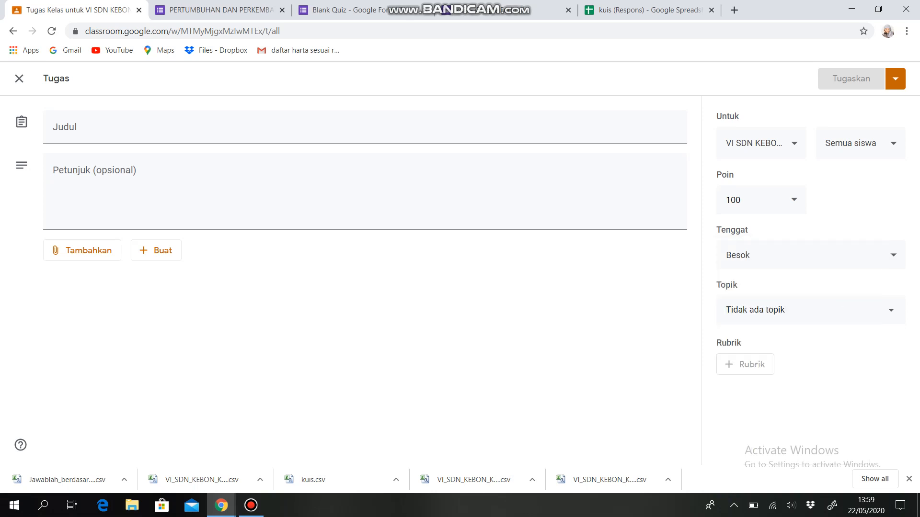
click(809, 310)
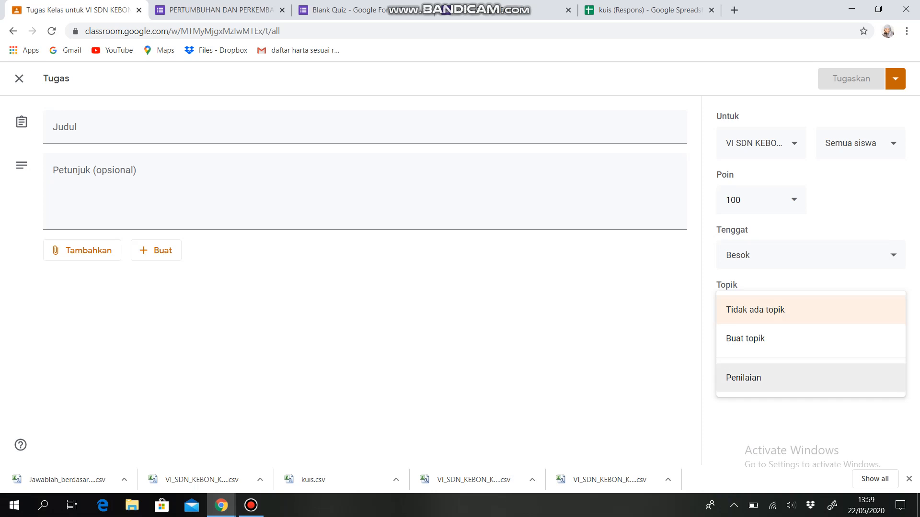